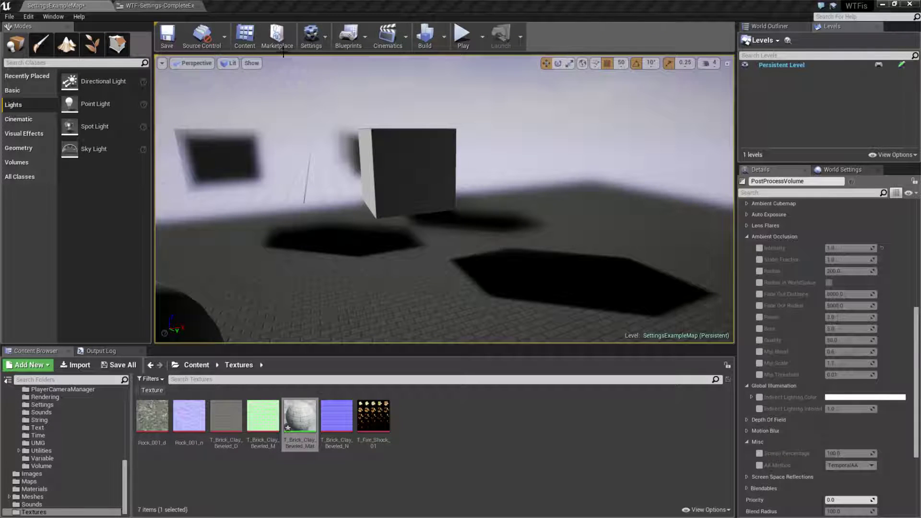
Switch to the WTF-Settings-CompleteExample widget blueprint tab showing the video settings menu.
{"action": "left_click", "coordinate": [160, 6]}
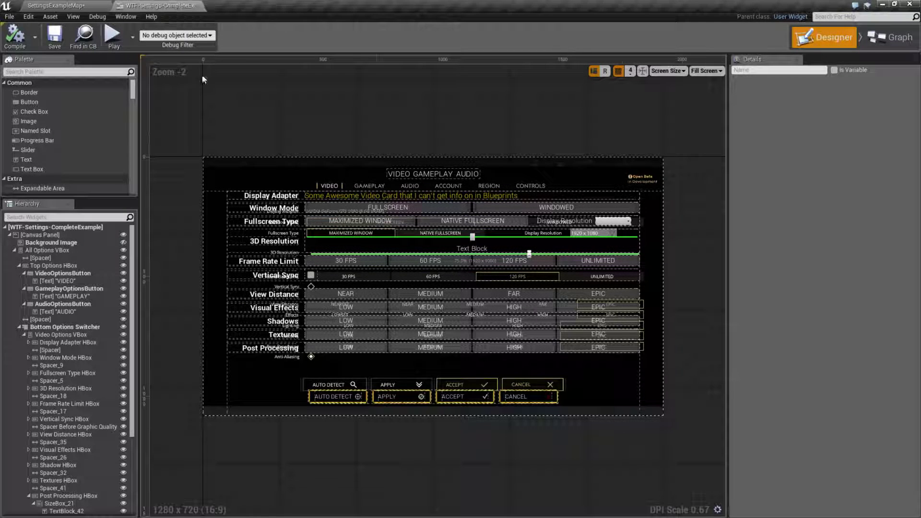
In the blueprint graph, drag from Get Game User Settings and search 'post' for Post Processing Quality nodes.
{"action": "left_click", "coordinate": [884, 42]}
{"action": "right_click_drag", "start_coordinate": [637, 339], "coordinate": [581, 341]}
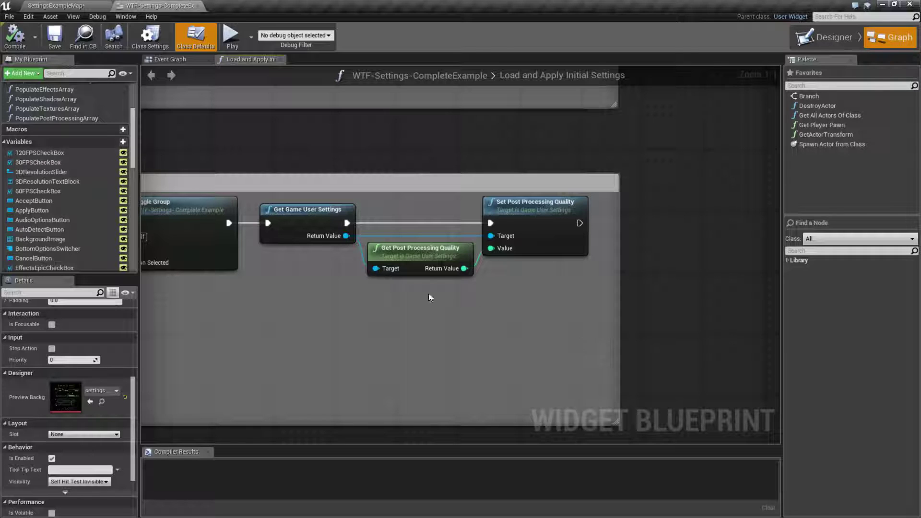
{"action": "left_click", "coordinate": [319, 241]}
{"action": "left_click_drag", "start_coordinate": [346, 235], "coordinate": [408, 323]}
{"action": "type", "text": "post"}
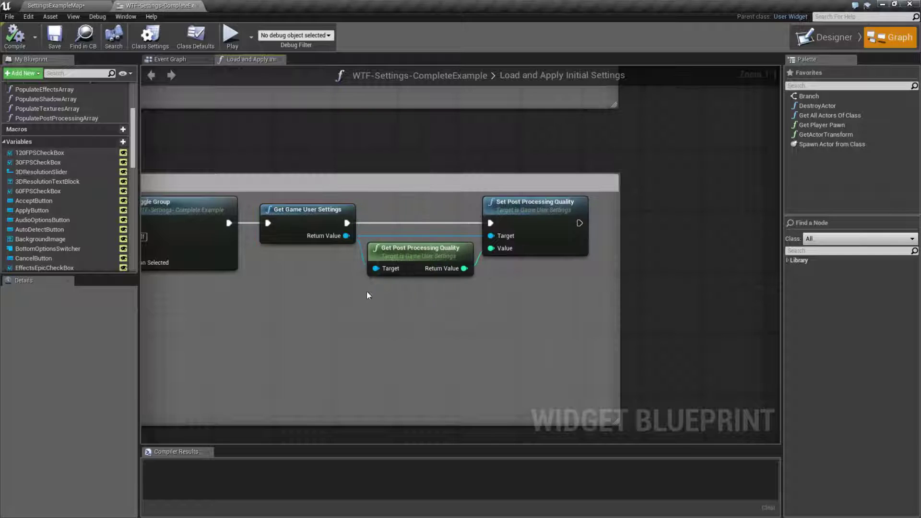
Recentre the new Get/Set Post Processing Quality nodes, then switch to the scalability docs in Chrome.
{"action": "left_click", "coordinate": [516, 302]}
{"action": "right_click_drag", "start_coordinate": [525, 301], "coordinate": [478, 325]}
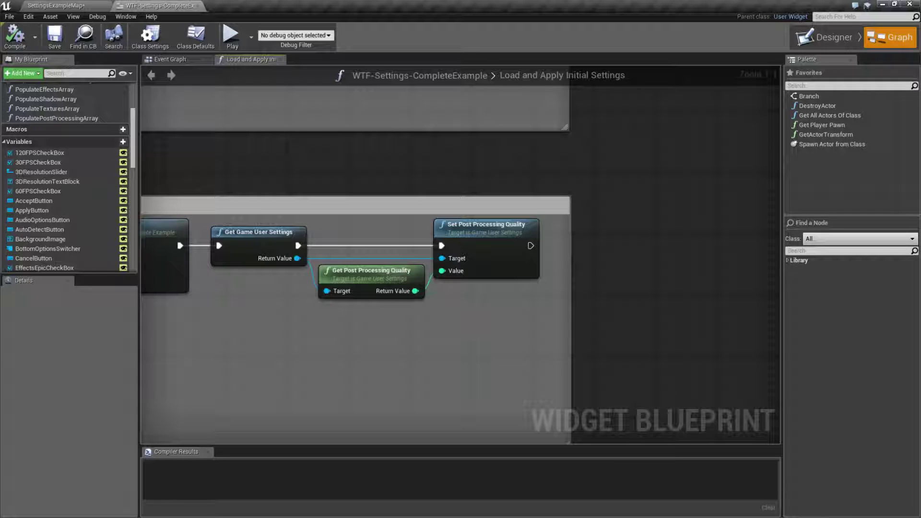
{"action": "key", "text": "alt+Tab"}
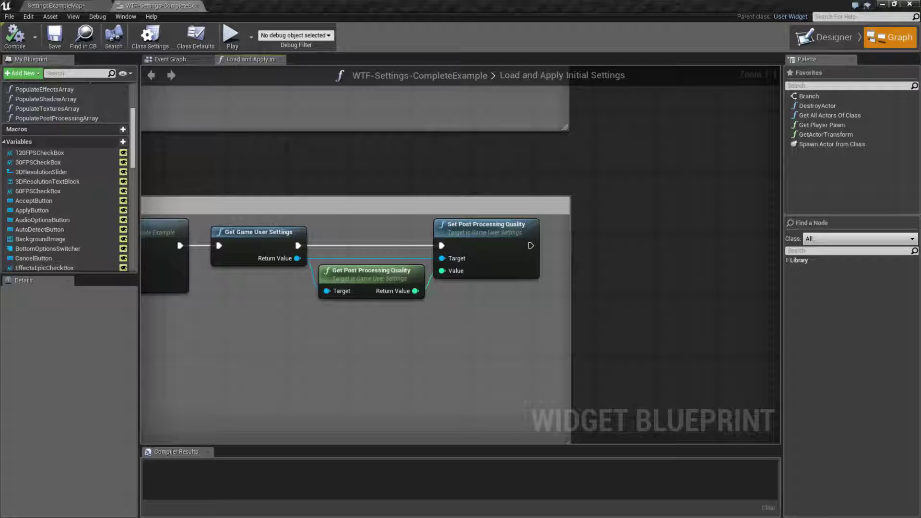
Scroll the Scalability Reference to the Post Processing sg.PostProcessQuality section.
{"action": "scroll", "coordinate": [633, 320], "scroll_direction": "up", "scroll_amount": 4}
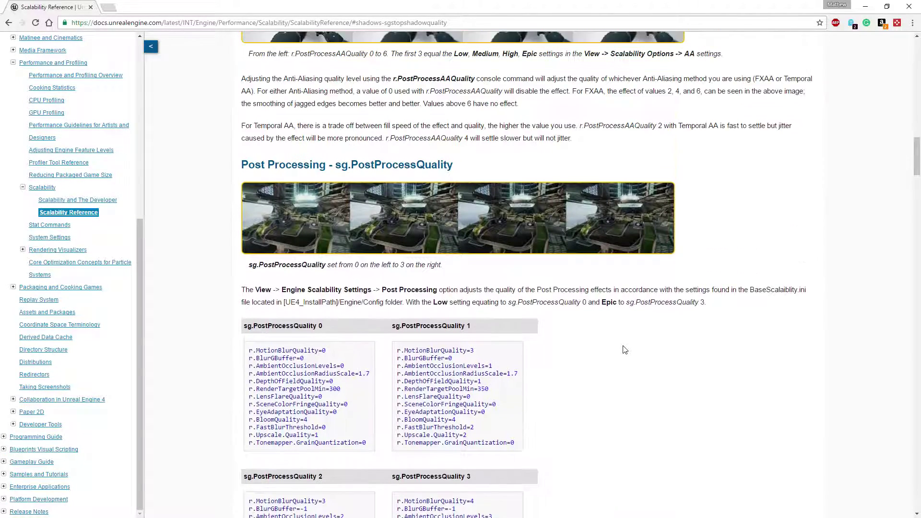
{"action": "scroll", "coordinate": [618, 392], "scroll_direction": "up", "scroll_amount": 1}
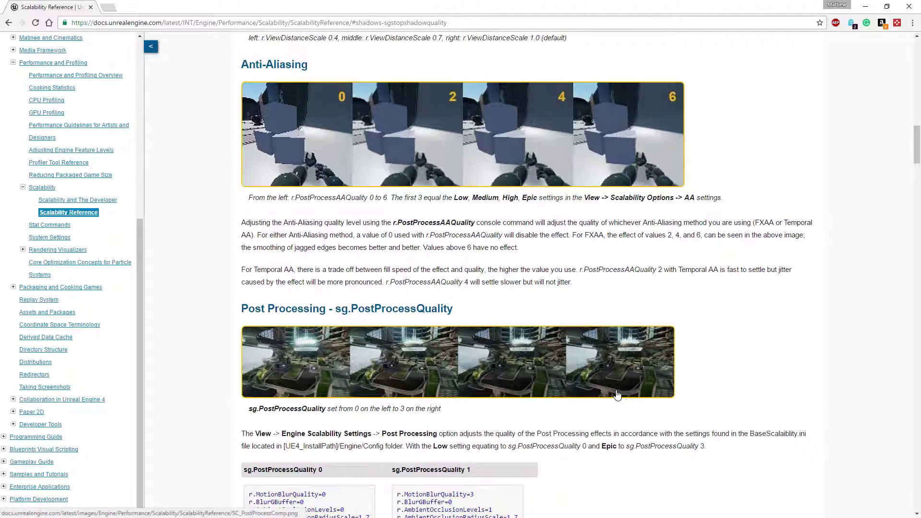
{"action": "scroll", "coordinate": [617, 400], "scroll_direction": "down", "scroll_amount": 4}
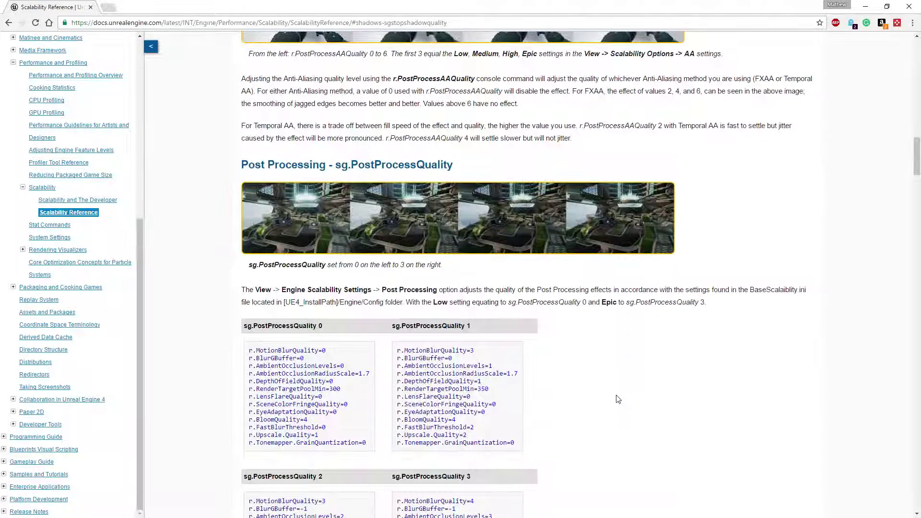
{"action": "scroll", "coordinate": [618, 400], "scroll_direction": "down", "scroll_amount": 1}
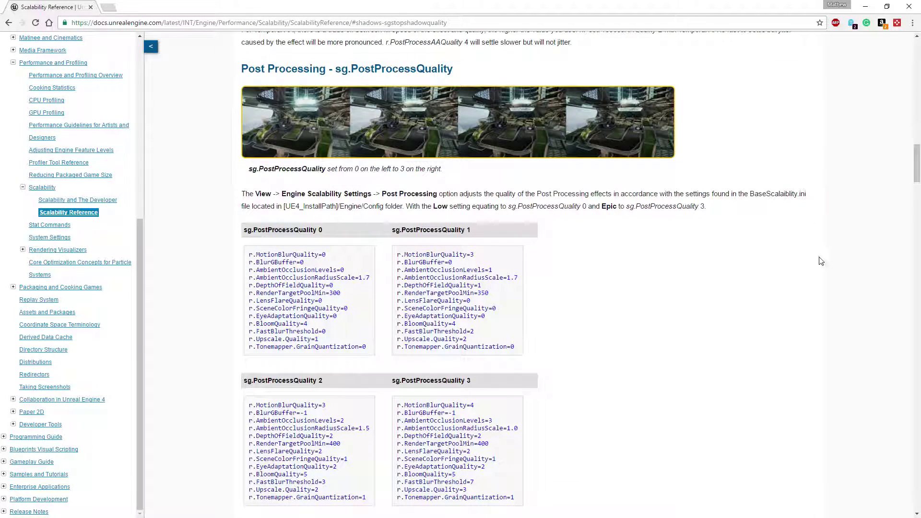
{"action": "left_click_drag", "start_coordinate": [917, 172], "coordinate": [917, 175]}
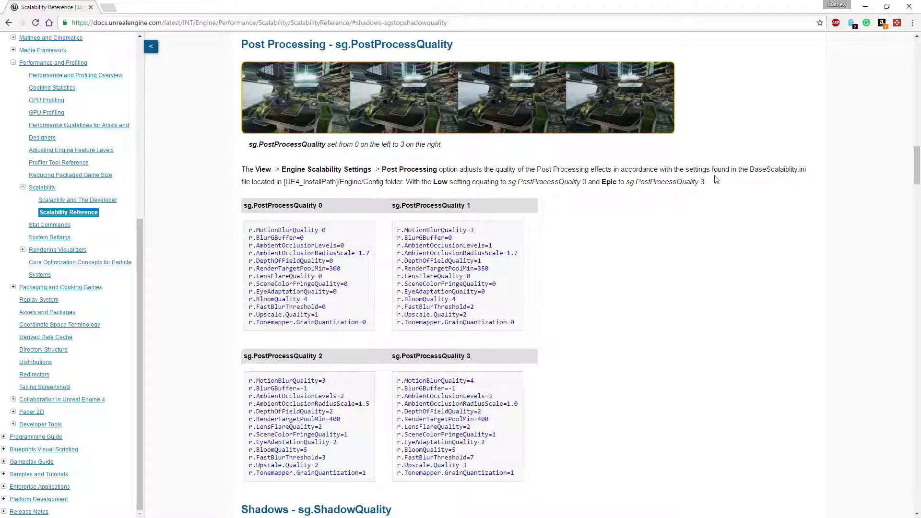
Highlight the BaseScalability ini file name and the sg.PostProcessQuality 0 settings, then minimize Chrome.
{"action": "double_click", "coordinate": [769, 172]}
{"action": "left_click_drag", "start_coordinate": [290, 233], "coordinate": [304, 322]}
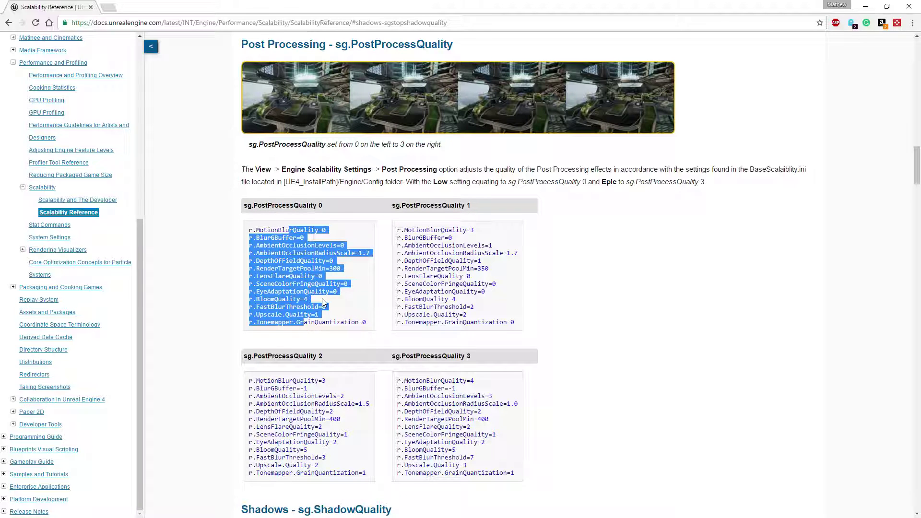
{"action": "left_click", "coordinate": [865, 6]}
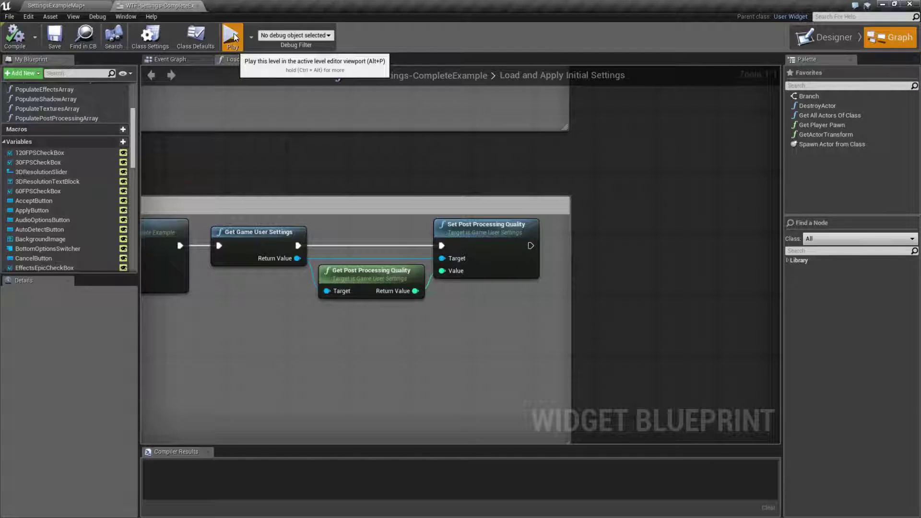
Play the level, cycle Post Processing through Epic, High, Medium and Low, apply, and close the preview.
{"action": "left_click", "coordinate": [233, 33]}
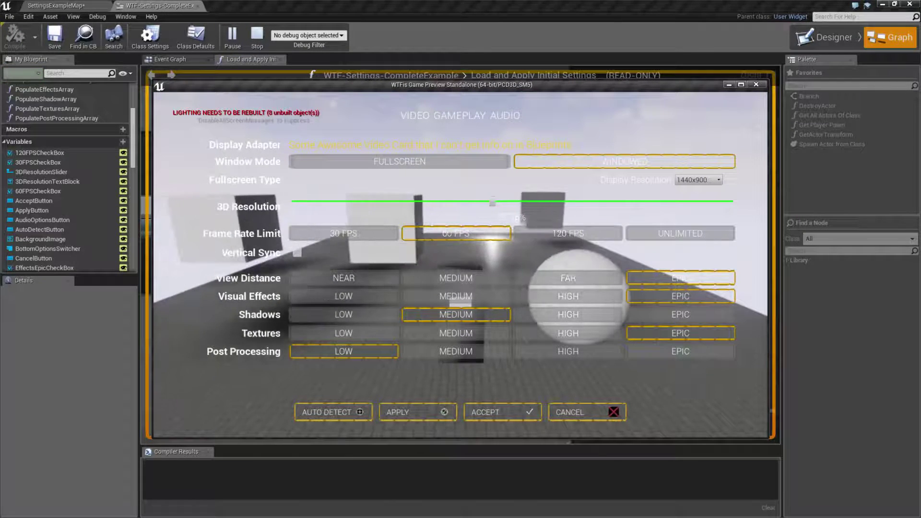
{"action": "left_click", "coordinate": [682, 351]}
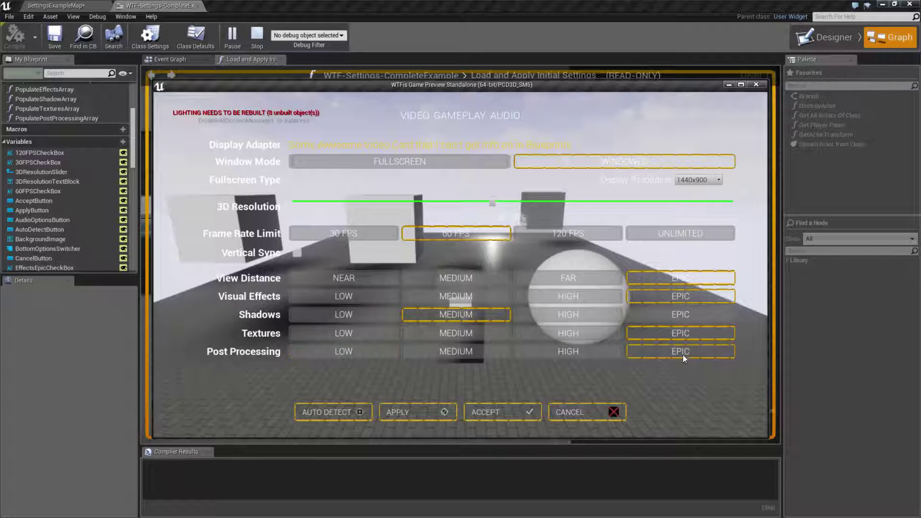
{"action": "left_click", "coordinate": [547, 349]}
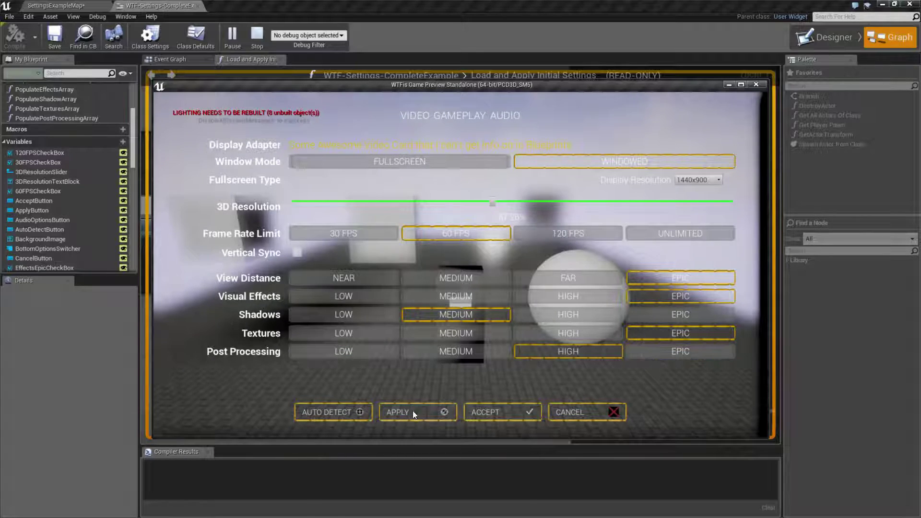
{"action": "left_click", "coordinate": [437, 355]}
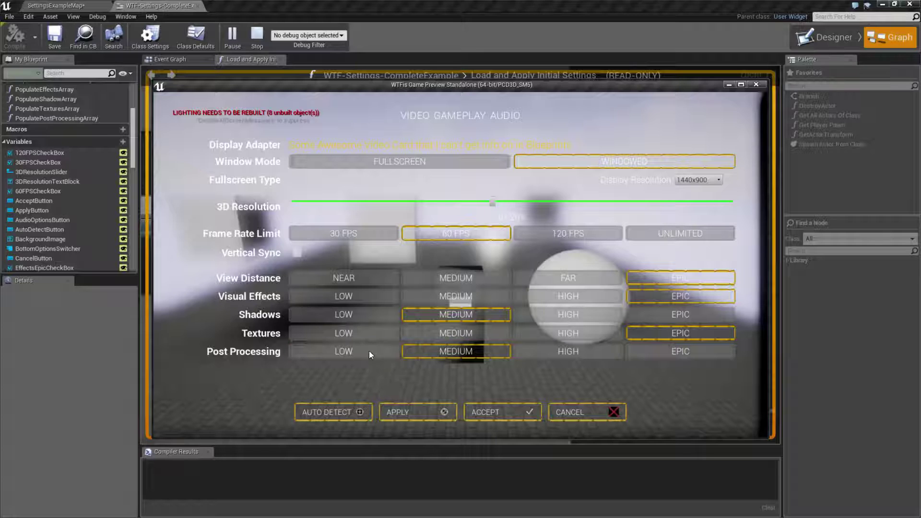
{"action": "left_click", "coordinate": [370, 350]}
{"action": "left_click", "coordinate": [421, 415]}
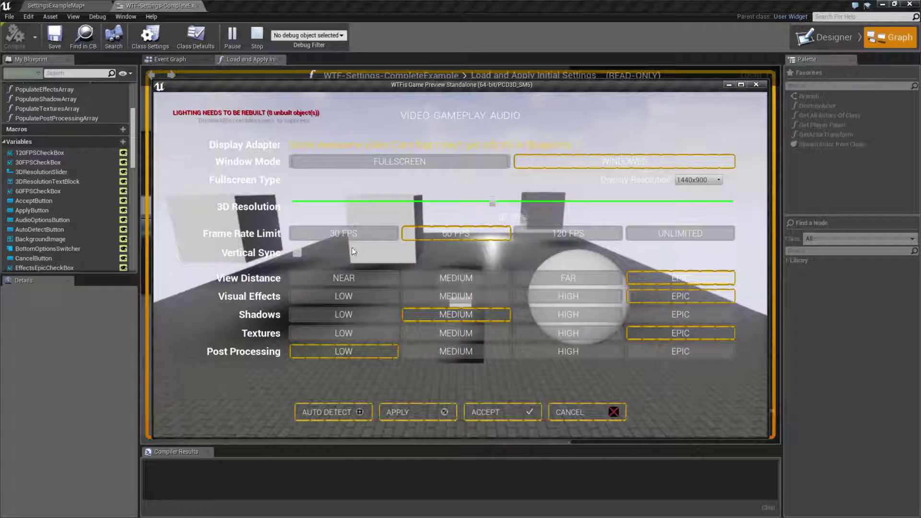
{"action": "left_click", "coordinate": [755, 85]}
Back in SettingsExampleMap, set Engine Scalability Post Processing quality to Epic.
{"action": "left_click", "coordinate": [57, 5]}
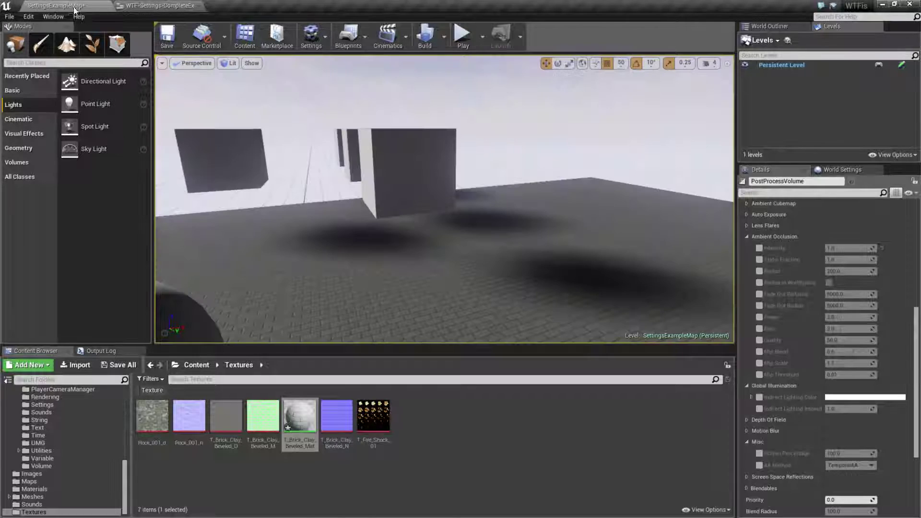
{"action": "right_click_drag", "start_coordinate": [411, 280], "coordinate": [460, 271]}
{"action": "left_click", "coordinate": [309, 40]}
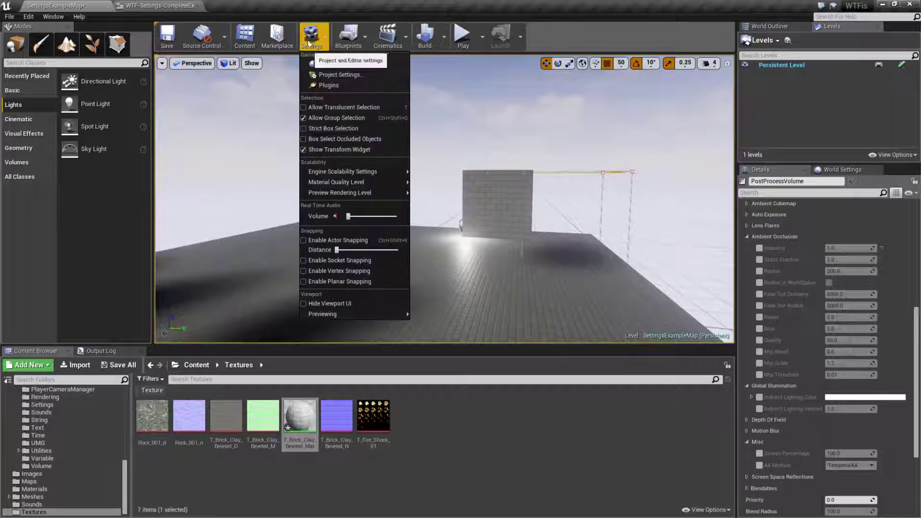
{"action": "mouse_move", "coordinate": [336, 174]}
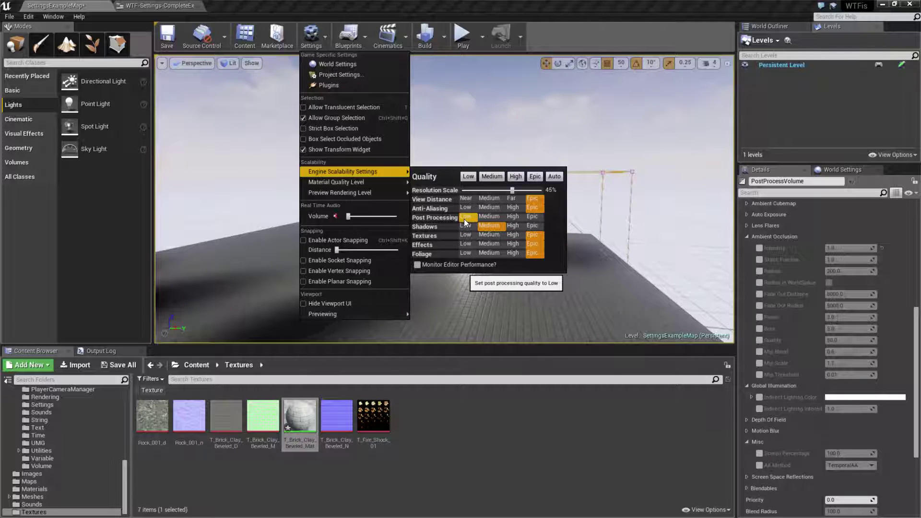
{"action": "left_click", "coordinate": [532, 220]}
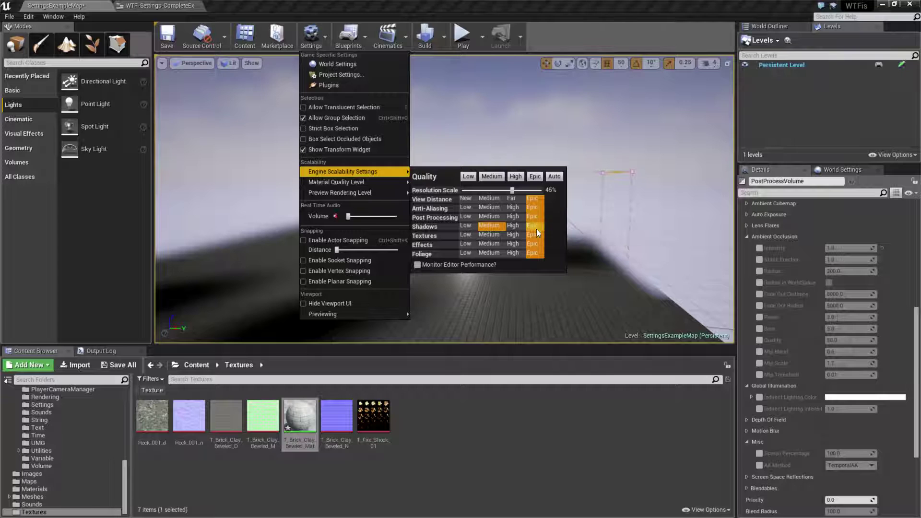
{"action": "left_click", "coordinate": [627, 252]}
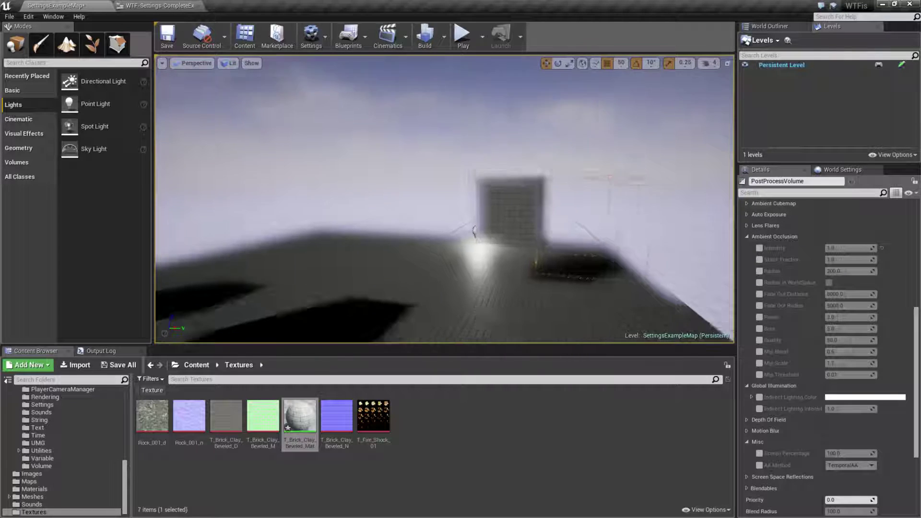
{"action": "right_click_drag", "start_coordinate": [628, 253], "coordinate": [609, 261]}
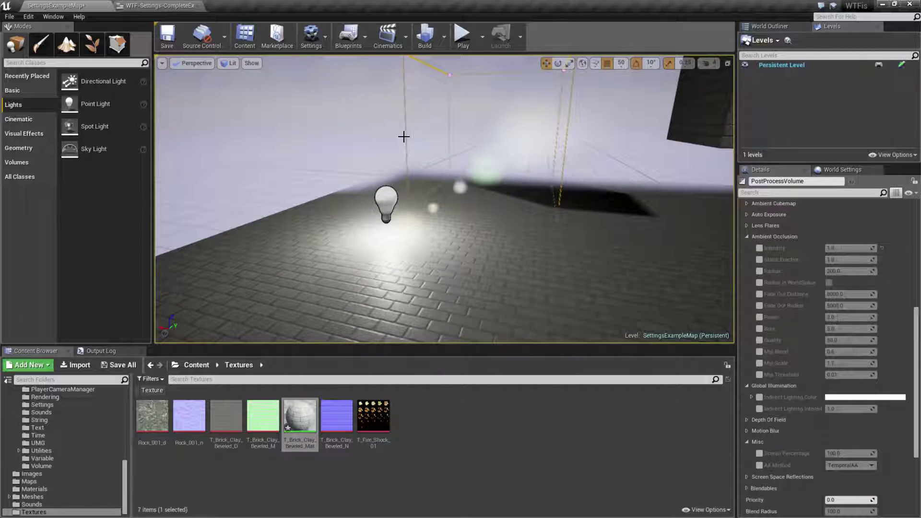
{"action": "right_click_drag", "start_coordinate": [403, 136], "coordinate": [387, 132]}
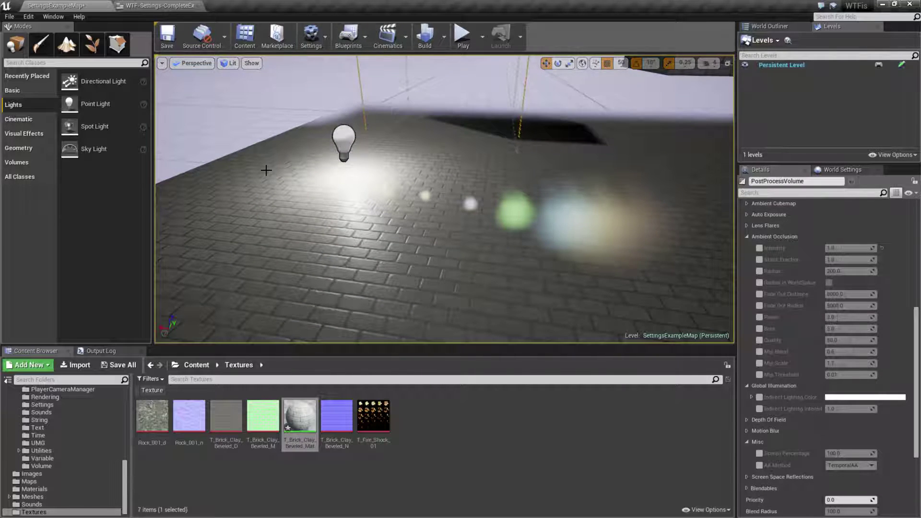
Lower Engine Scalability Post Processing quality to High, then Low, and minimize the editor.
{"action": "left_click", "coordinate": [312, 36]}
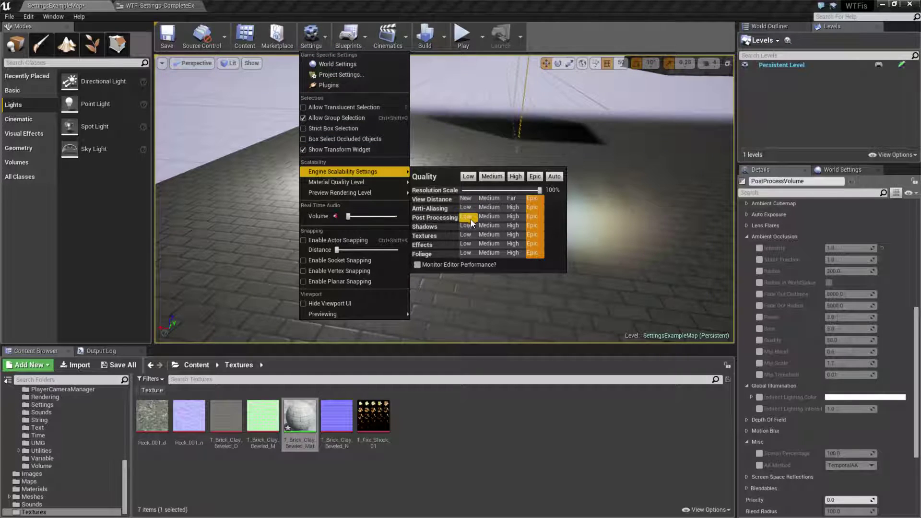
{"action": "left_click", "coordinate": [516, 217]}
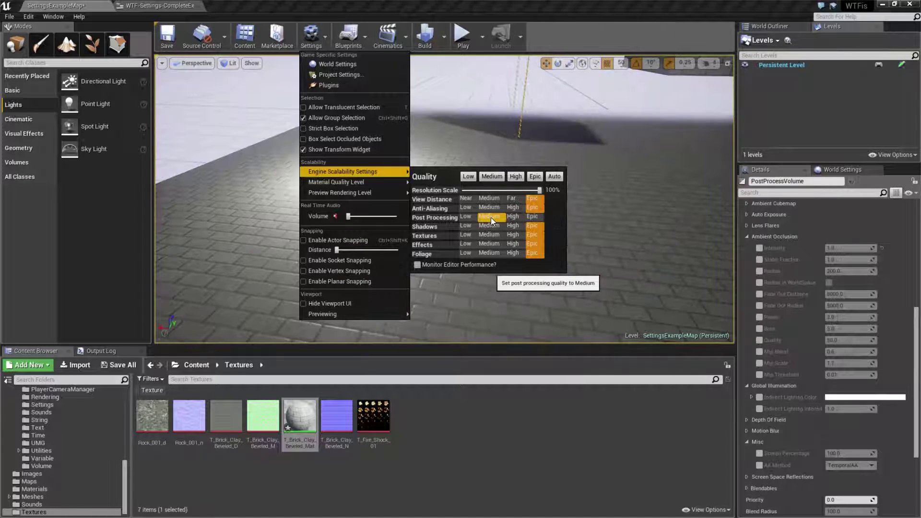
{"action": "mouse_move", "coordinate": [355, 182]}
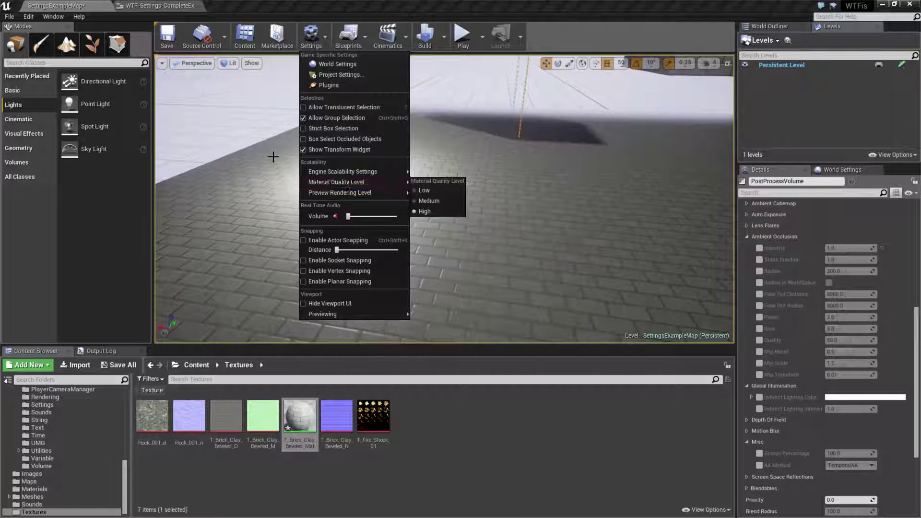
{"action": "left_click", "coordinate": [468, 219]}
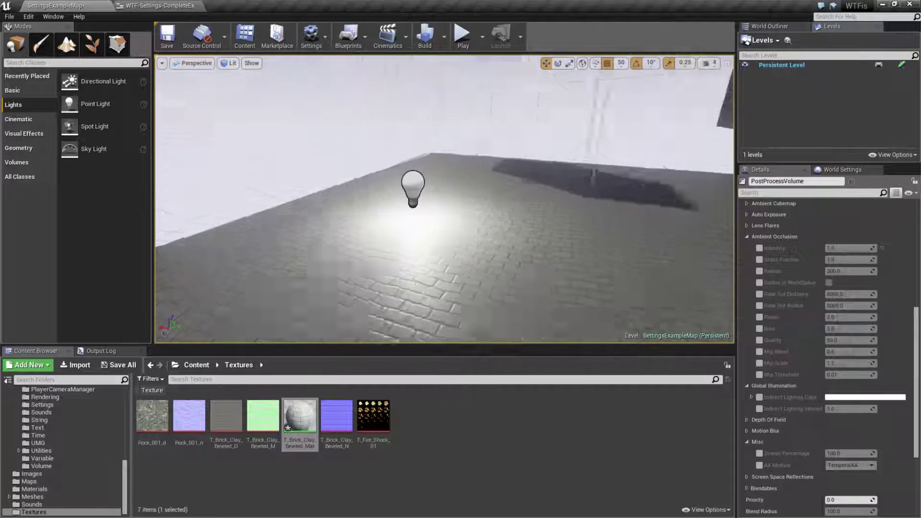
{"action": "left_click", "coordinate": [882, 6]}
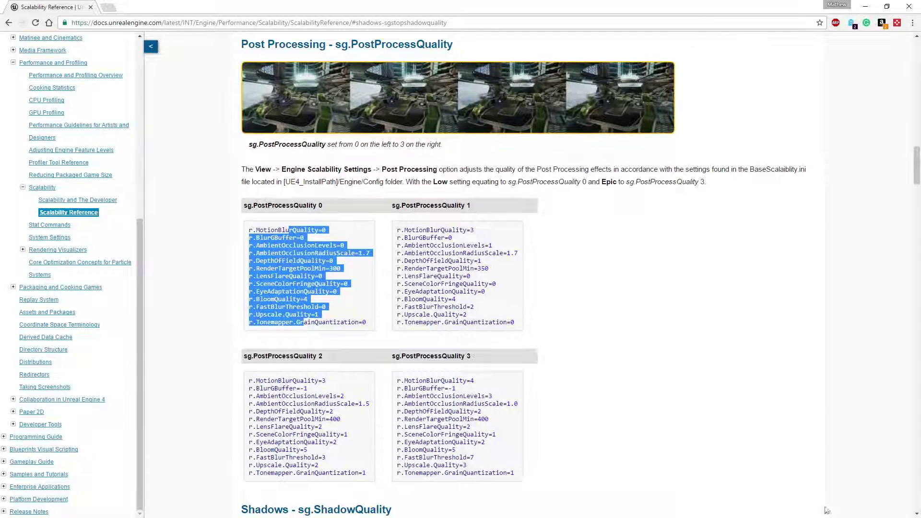
Inspect the sg.PostProcessQuality 3 block, highlighting MotionBlurQuality=4 and BloomQuality 5.
{"action": "left_click", "coordinate": [326, 289]}
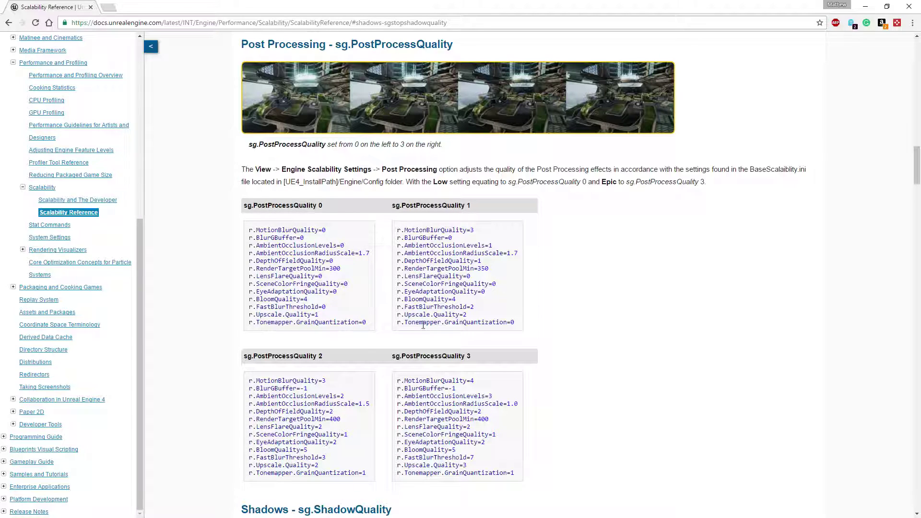
{"action": "scroll", "coordinate": [593, 395], "scroll_direction": "down", "scroll_amount": 1}
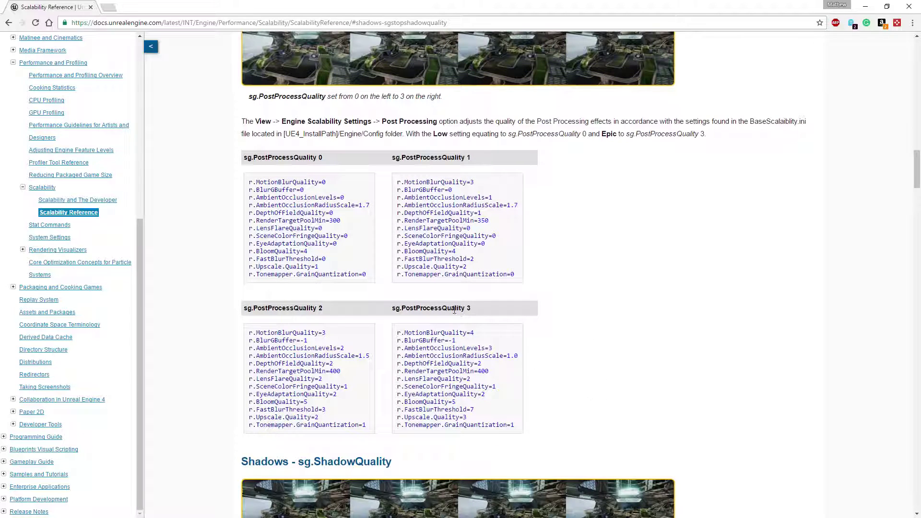
{"action": "left_click_drag", "start_coordinate": [477, 336], "coordinate": [438, 332]}
{"action": "left_click", "coordinate": [435, 335]}
{"action": "double_click", "coordinate": [454, 402]}
{"action": "left_click_drag", "start_coordinate": [430, 342], "coordinate": [441, 421]}
{"action": "left_click", "coordinate": [442, 425]}
{"action": "left_click_drag", "start_coordinate": [424, 332], "coordinate": [434, 422]}
{"action": "left_click", "coordinate": [435, 403]}
Inspect the sg.PostProcessQuality 0 block, highlighting Quality=0 and the DepthOfFieldQuality line.
{"action": "left_click_drag", "start_coordinate": [336, 213], "coordinate": [257, 213]}
{"action": "left_click", "coordinate": [315, 214]}
{"action": "left_click", "coordinate": [323, 214]}
Return to the WTF-Settings-CompleteExample graph and marquee-select the Get/Set Post Processing Quality nodes.
{"action": "left_click", "coordinate": [864, 6]}
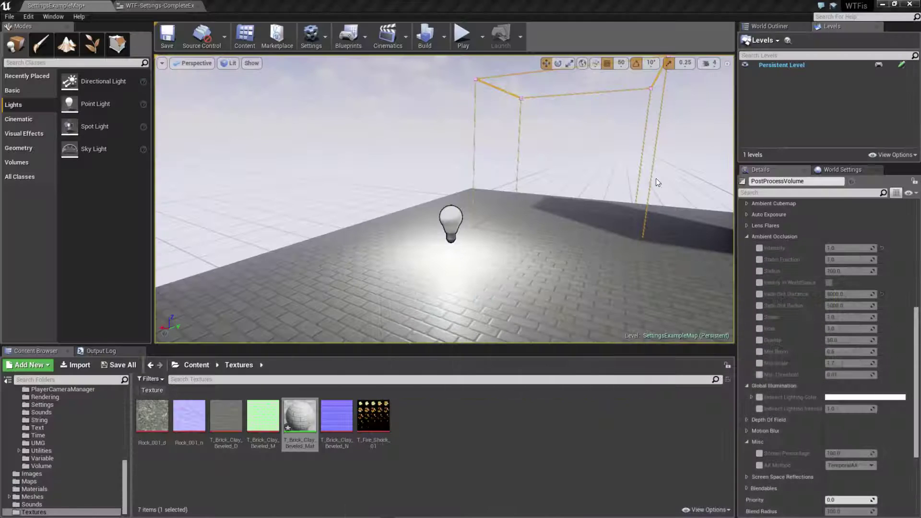
{"action": "left_click", "coordinate": [158, 5]}
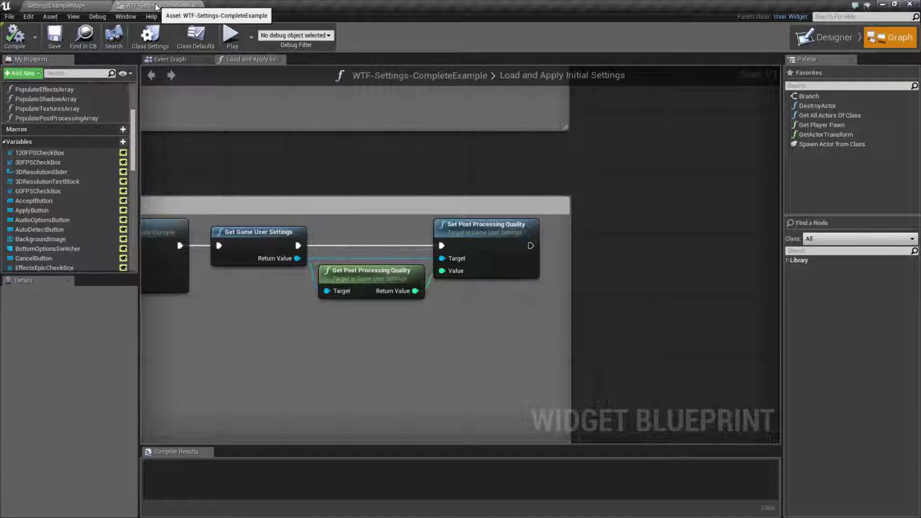
{"action": "left_click", "coordinate": [460, 197]}
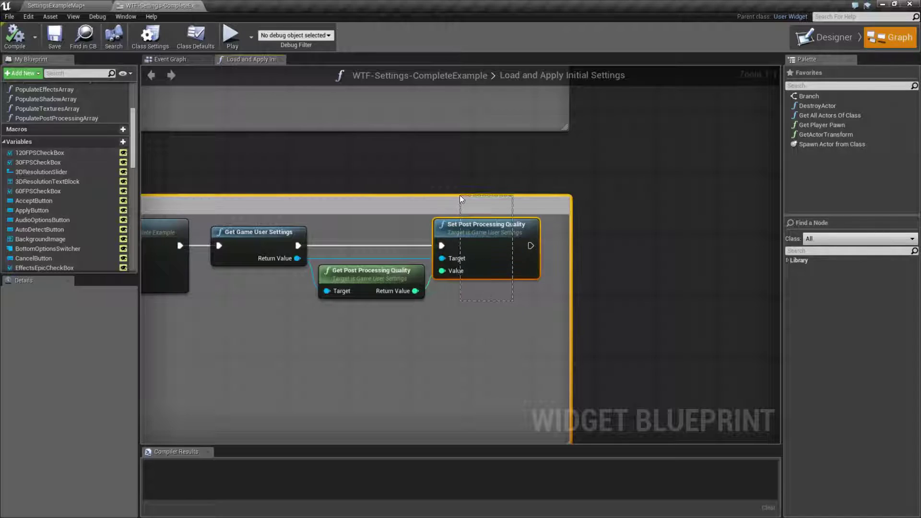
{"action": "mouse_move", "coordinate": [364, 230]}
{"action": "left_mouse_down"}
{"action": "mouse_move", "coordinate": [373, 252]}
{"action": "mouse_move", "coordinate": [489, 305]}
{"action": "left_mouse_up"}
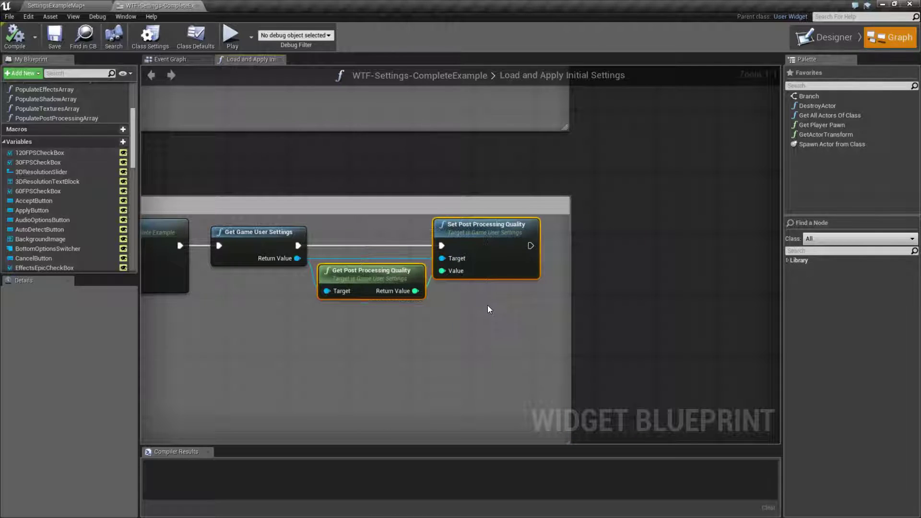
{"action": "left_click", "coordinate": [487, 305]}
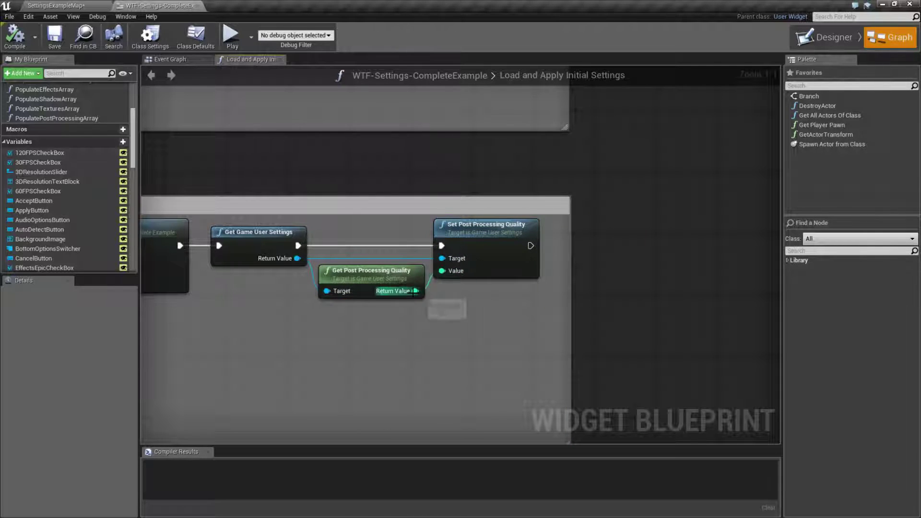